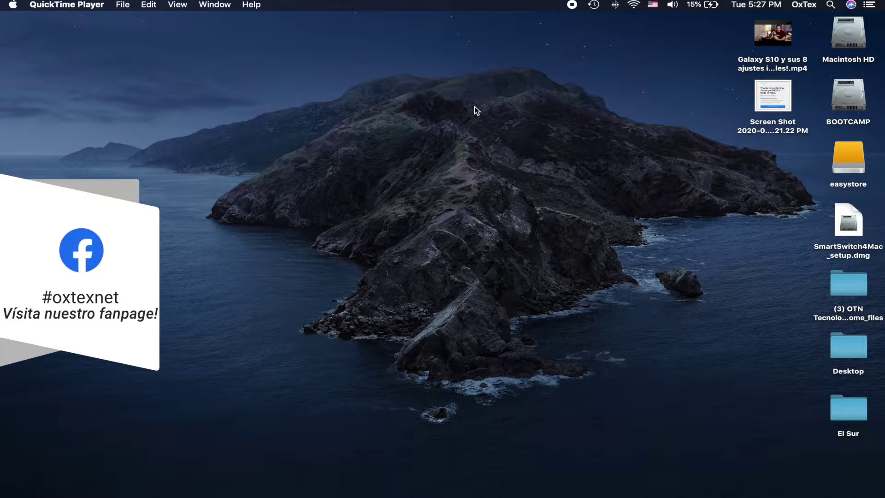
Open the computer's locations in Finder and show the connected iPhone's general settings
click(181, 68)
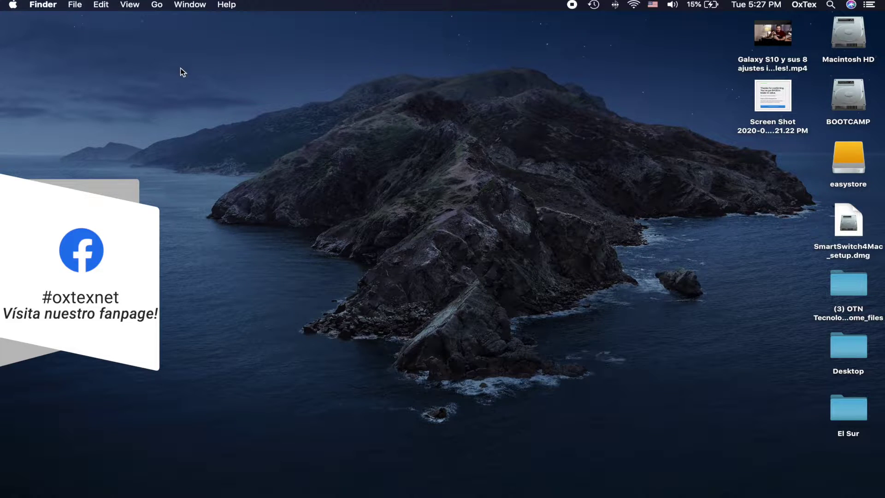
click(157, 6)
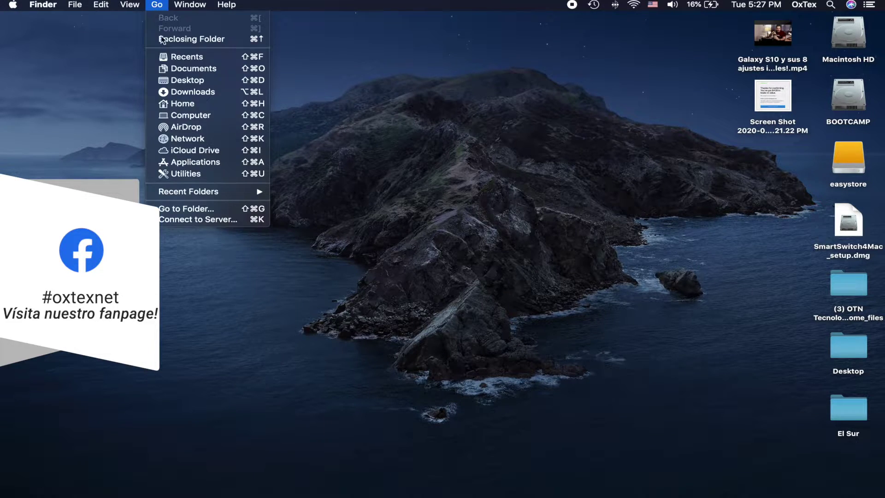
click(173, 117)
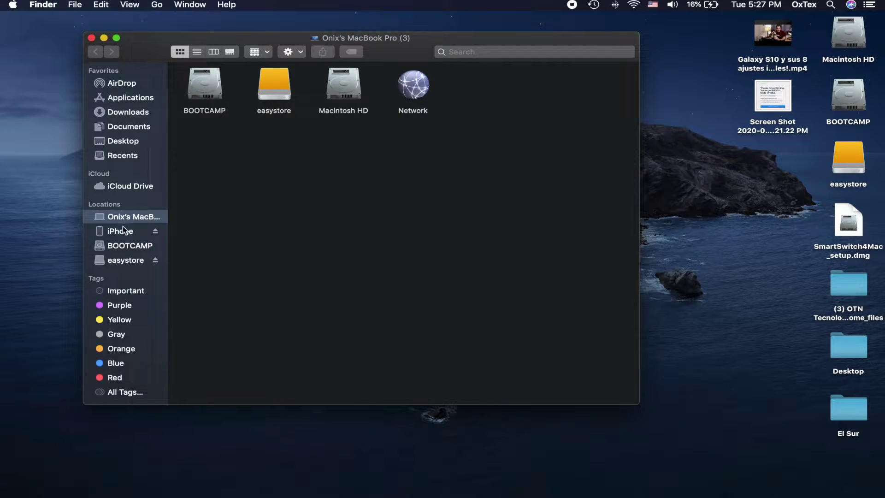
click(123, 231)
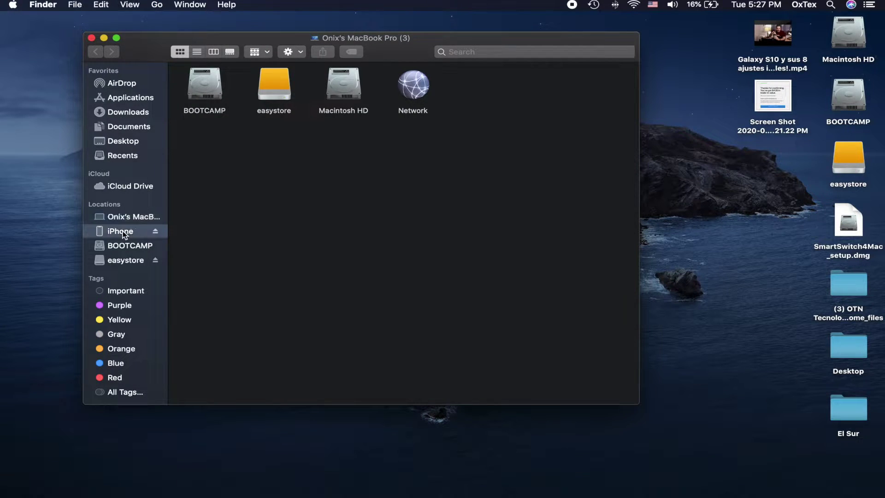
click(395, 258)
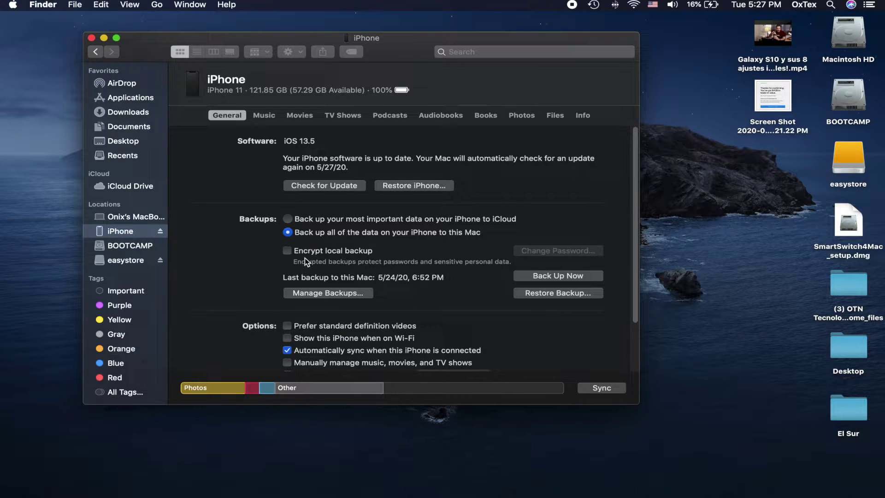
Open the iPhone's list of local backups and reveal the 5/24/20, 6:52 PM backup in Finder
click(329, 295)
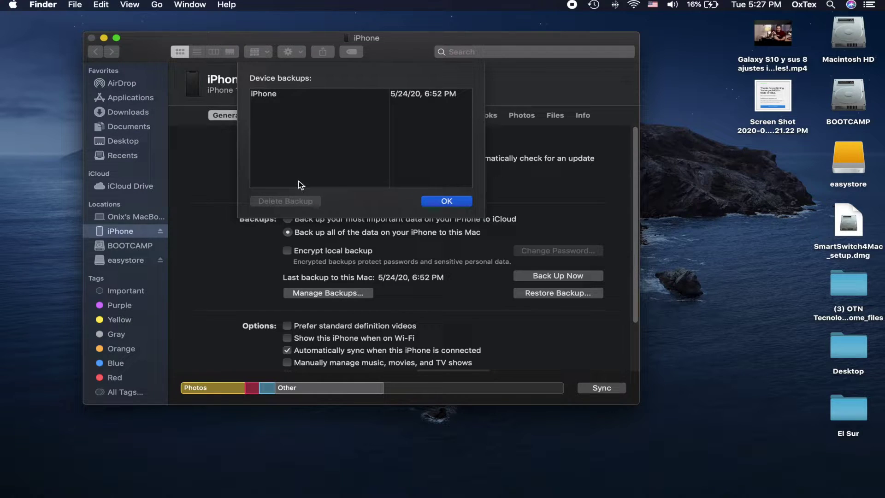
click(272, 96)
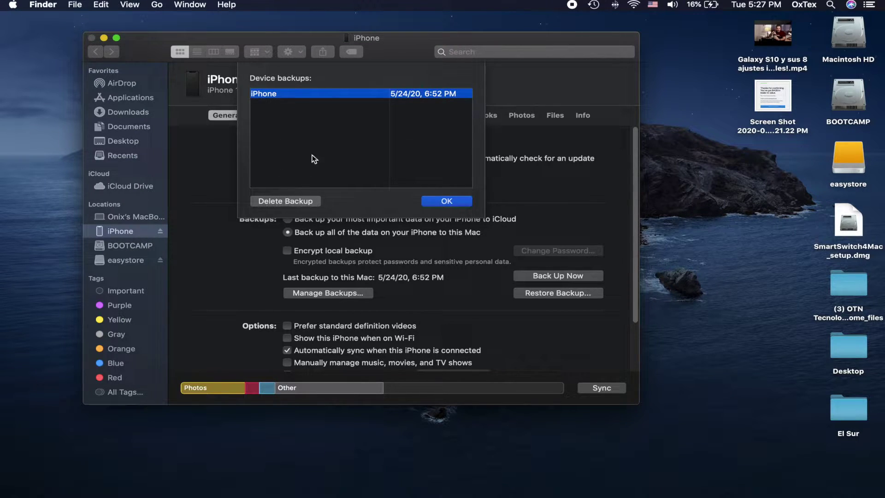
right_click(321, 95)
click(360, 122)
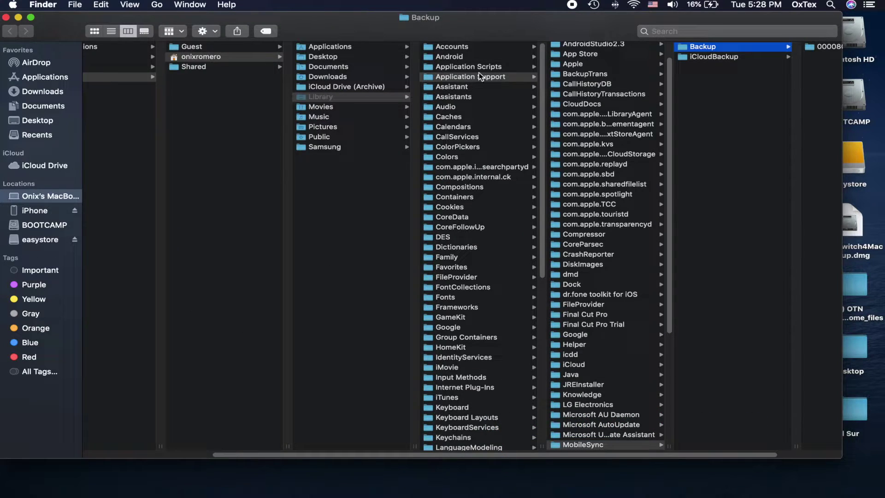
Reposition the Backup folder window and select the iPhone's backup folder inside Backup
drag(568, 23, 323, 47)
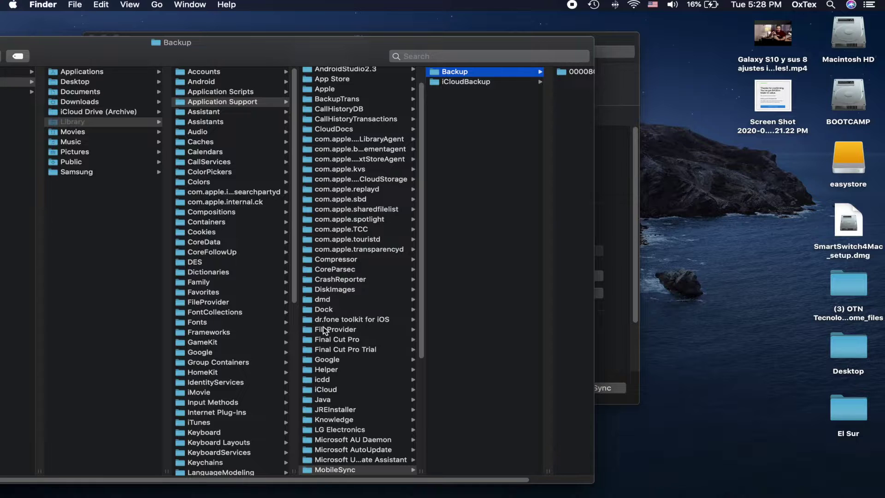
drag(365, 479, 484, 478)
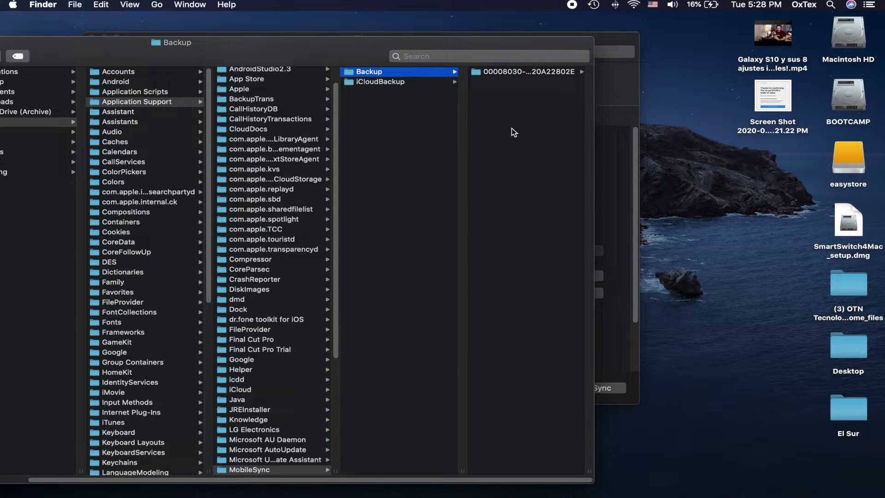
click(521, 72)
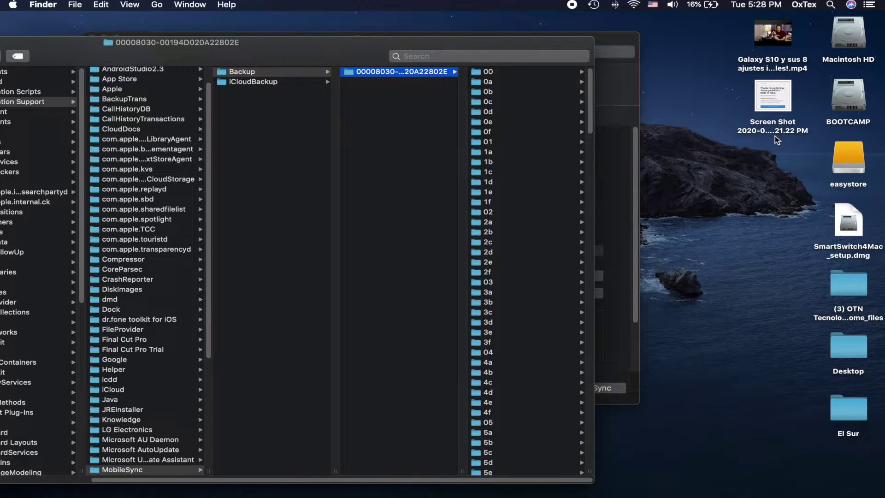
Open the easystore external drive and look inside its iPhone Macbook 13 folder
double_click(848, 159)
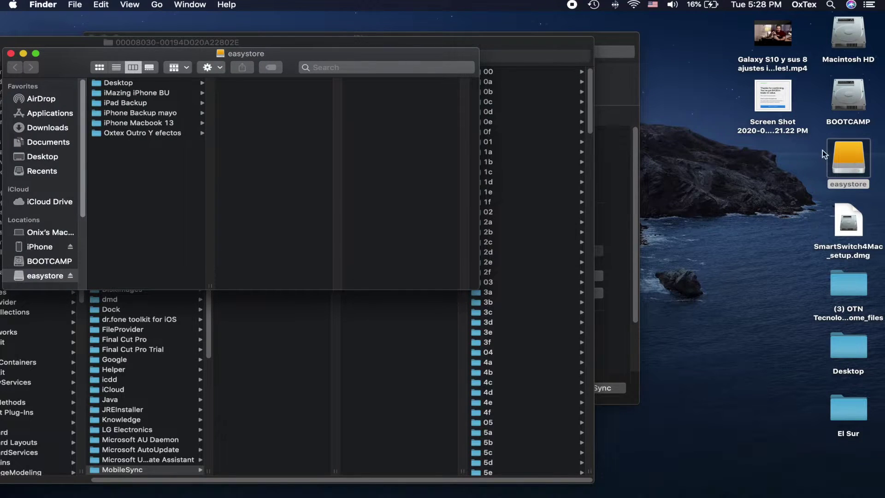
click(142, 124)
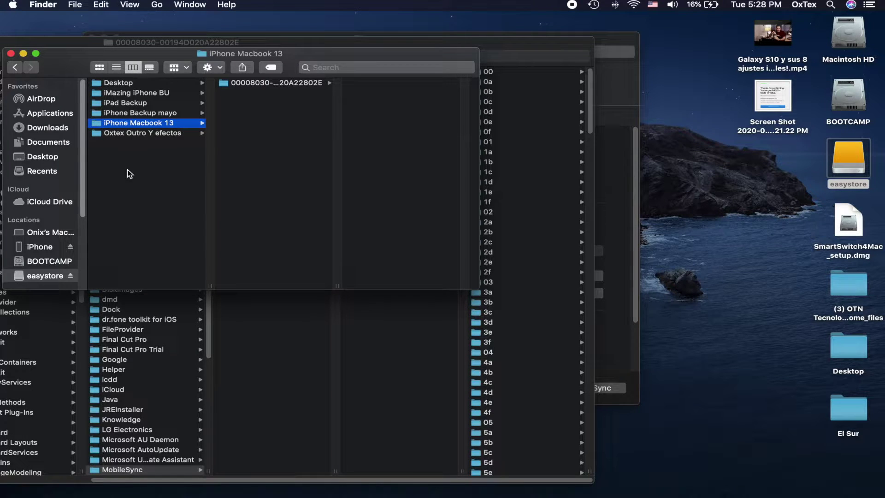
click(130, 173)
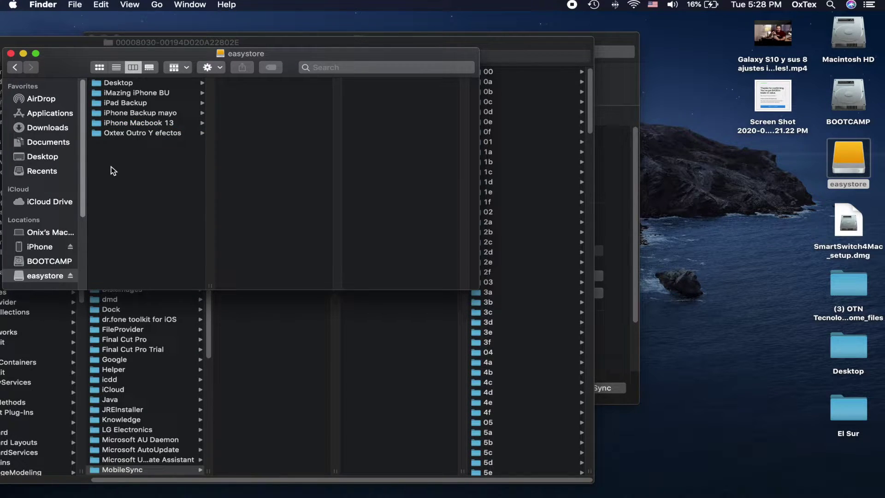
Create a new folder named "iPhone External" at the root of the easystore drive
right_click(112, 166)
click(120, 170)
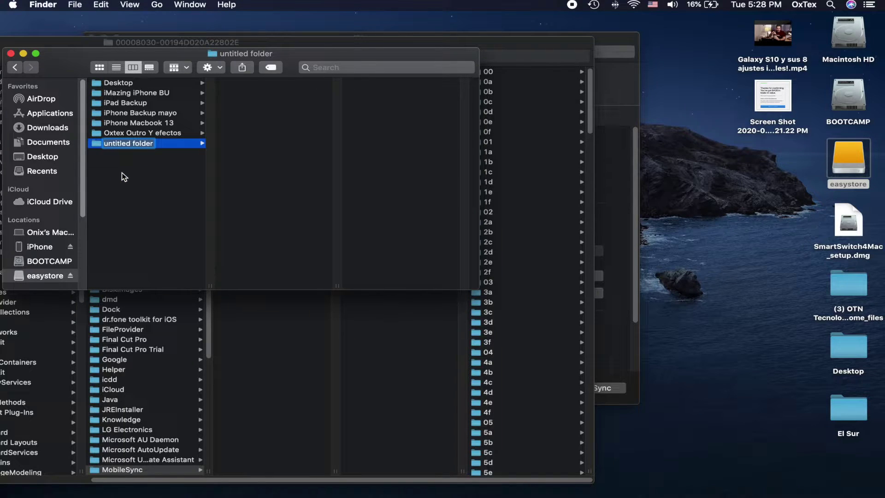
text(Macn)
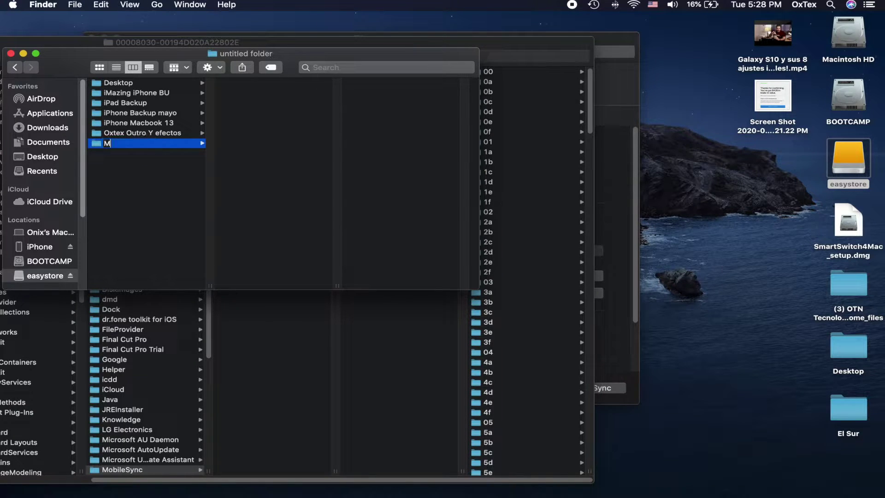
key(BackSpace)
key(BackSpace)
key(BackSpace)
key(BackSpace)
text(iPhone )
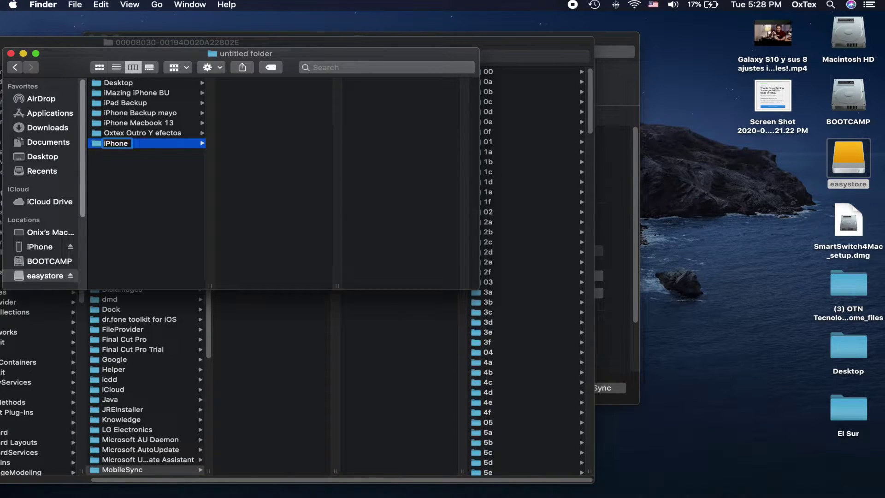
text(External)
key(Return)
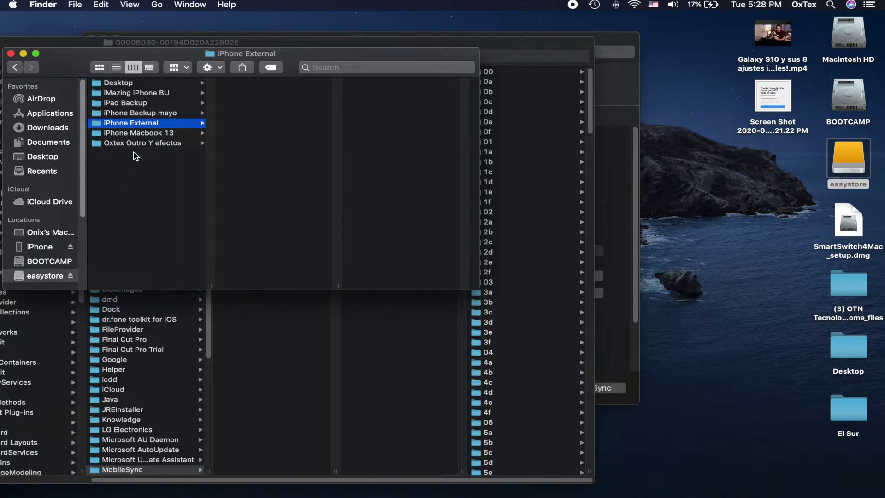
click(135, 124)
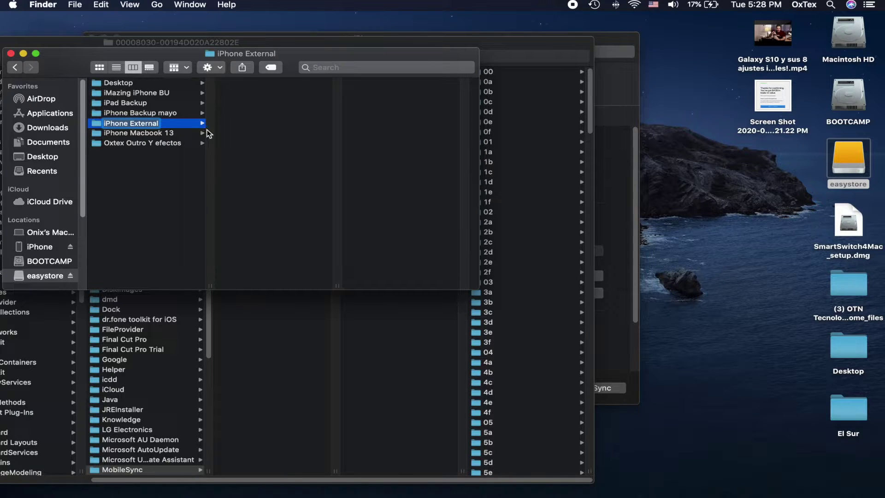
click(161, 182)
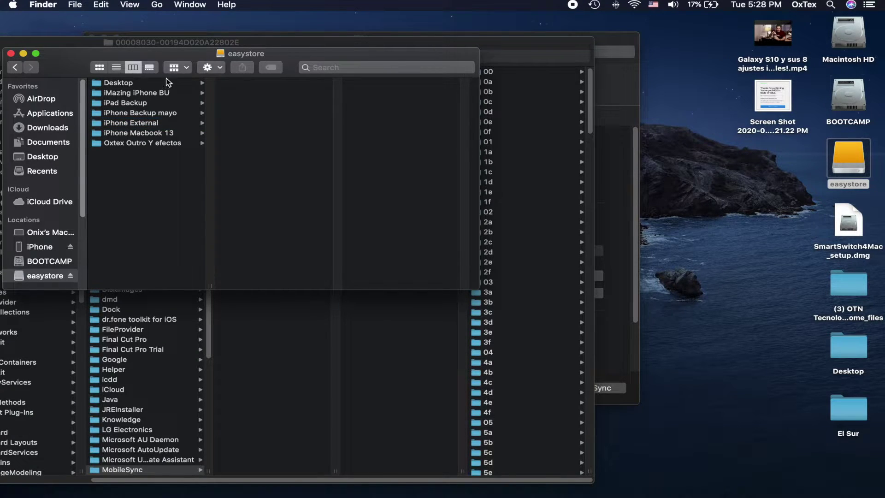
Arrange the two windows side by side and copy the iPhone's backup folder into iPhone External on easystore
drag(181, 52, 497, 202)
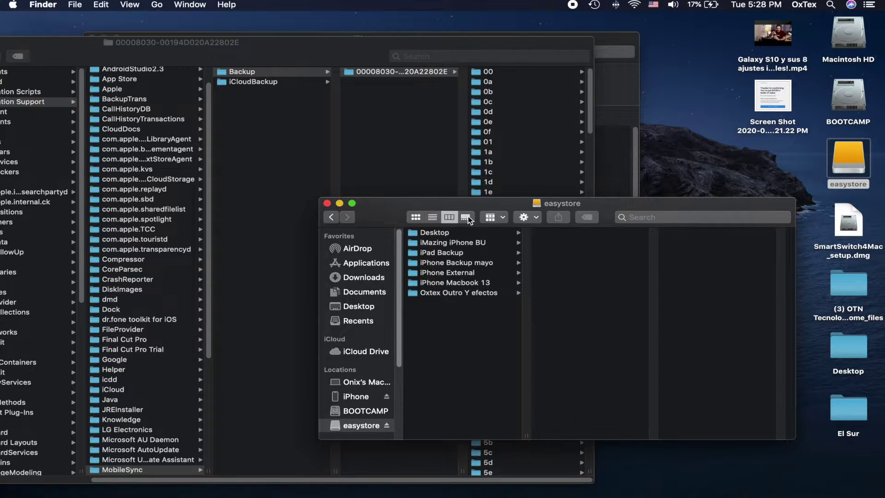
click(449, 276)
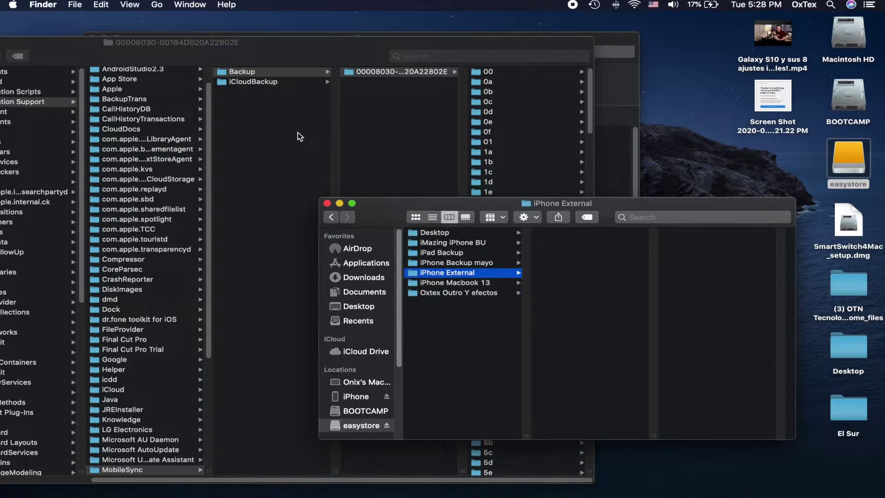
drag(379, 75, 565, 263)
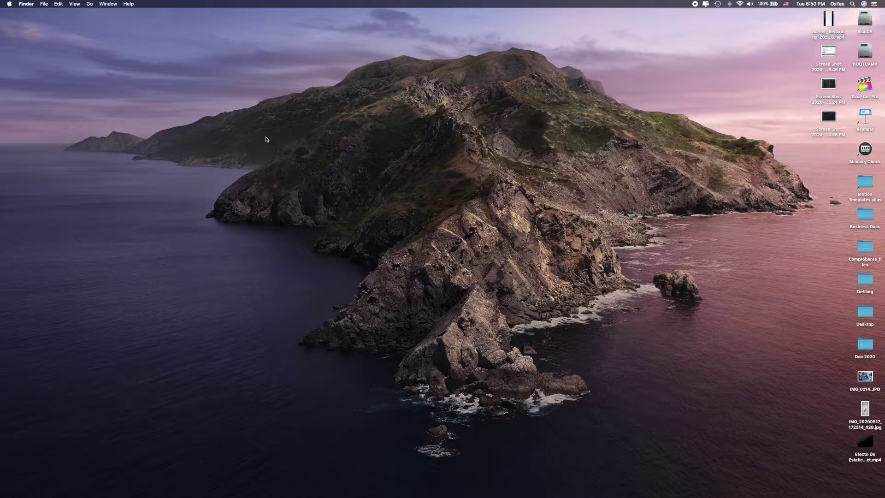
Browse from the computer's locations to the account's home folder under Users on the macOS disk
click(89, 5)
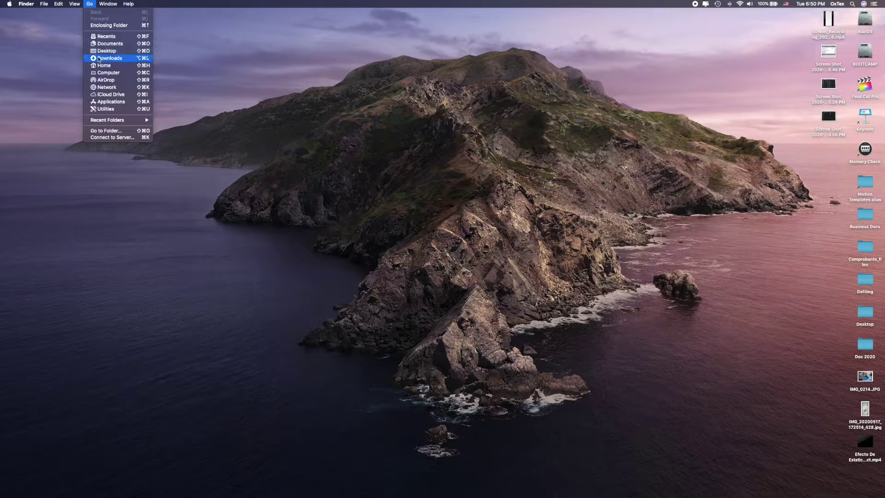
click(97, 73)
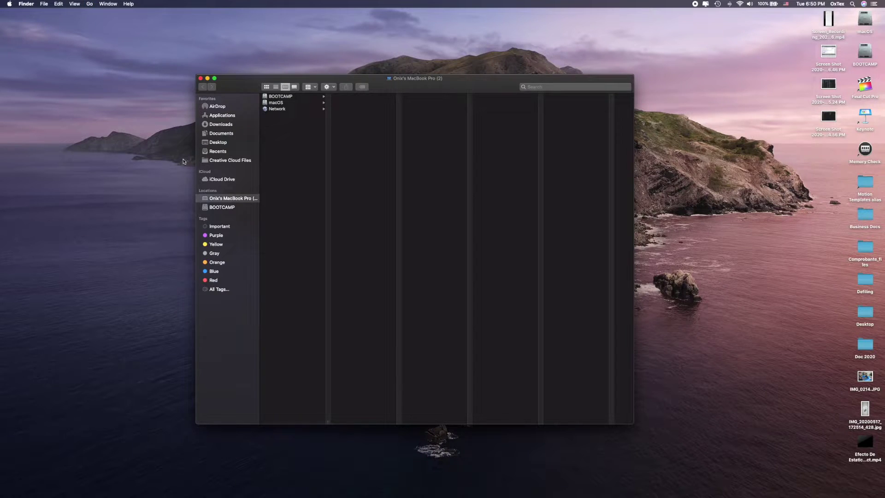
click(276, 103)
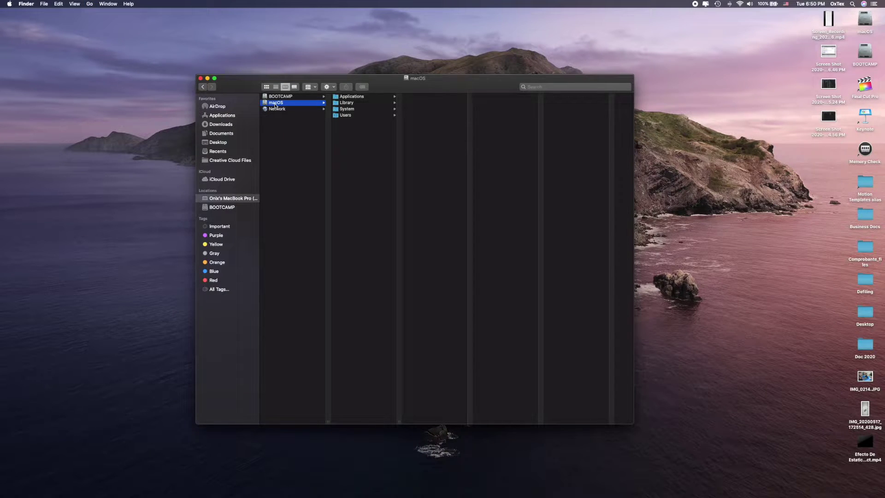
click(349, 117)
click(420, 96)
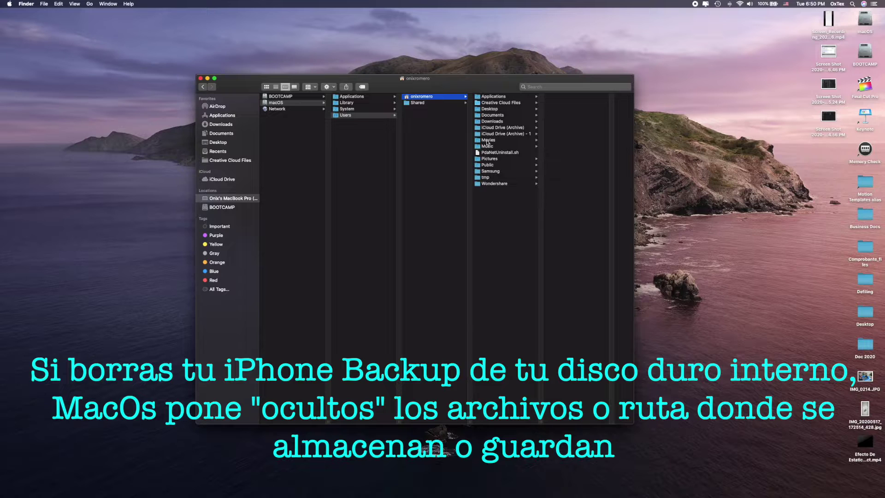
Search the Mac for "terminal" and open the Terminal app
click(699, 211)
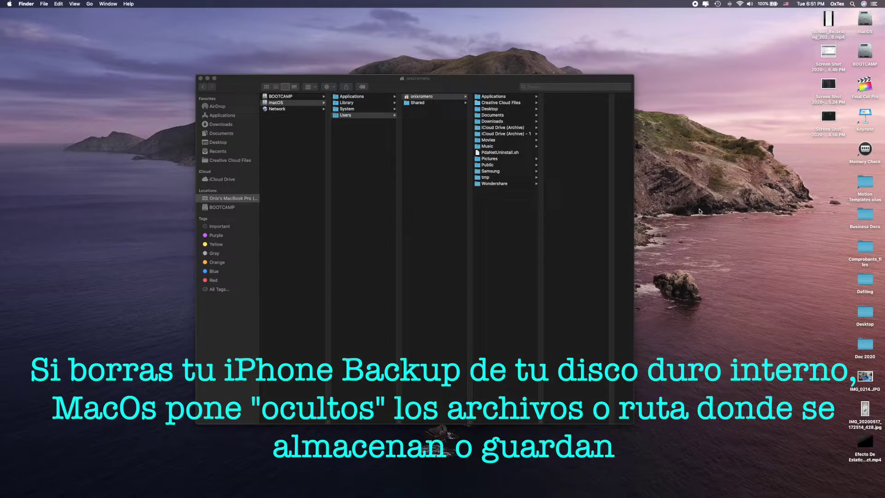
click(853, 5)
text(qui)
key(BackSpace)
key(BackSpace)
key(BackSpace)
key(BackSpace)
text(terminal)
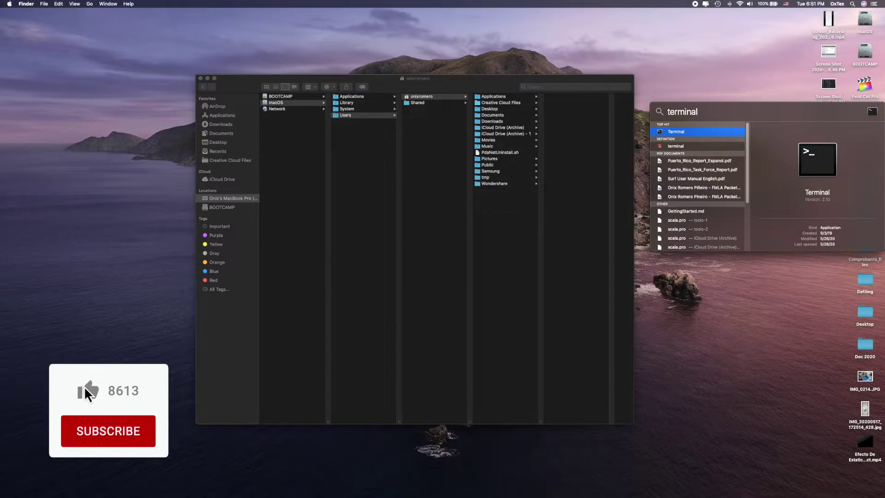
key(Return)
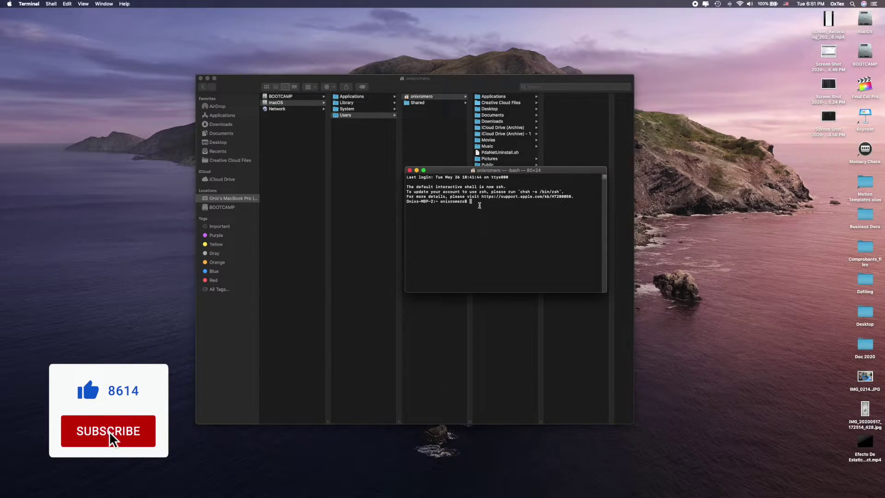
Run "defaults write com.apple.finder AppleShowAllFiles -boolean true ; killall Finder" and close the Terminal window
right_click(478, 204)
click(486, 215)
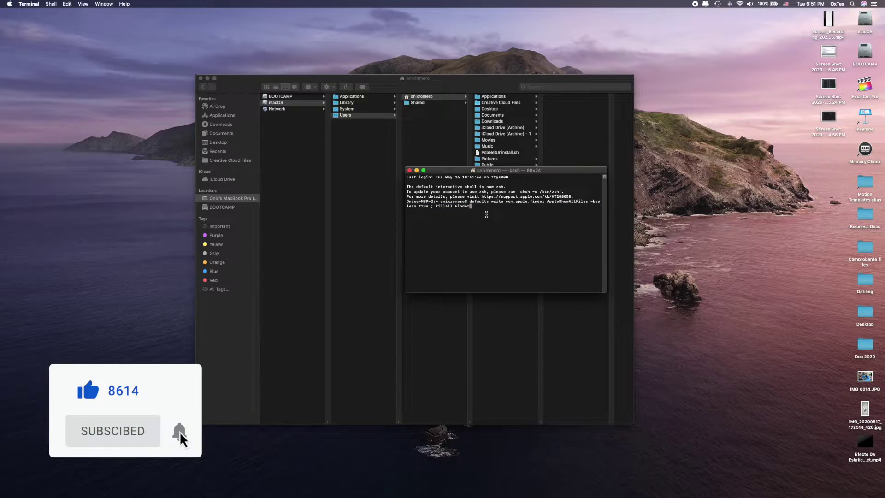
key(Return)
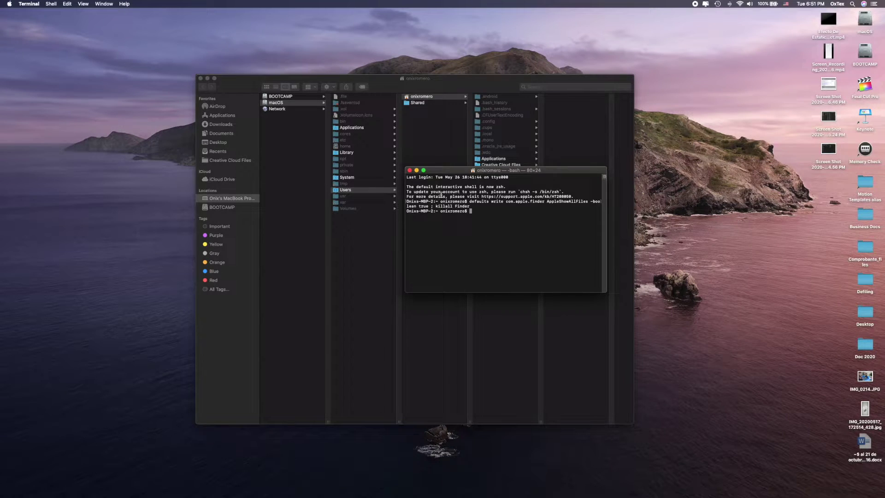
click(410, 171)
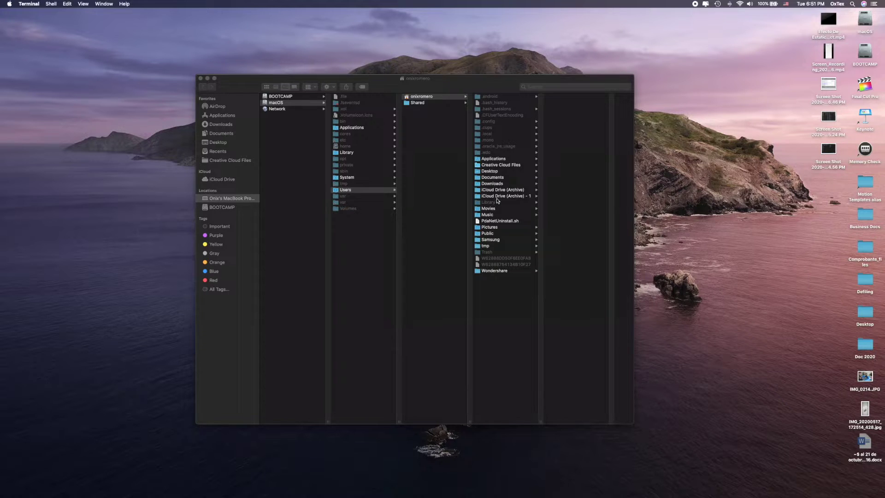
Return to Finder and open the home folder's hidden Library folder and its Application Support subfolder
key(super+Tab)
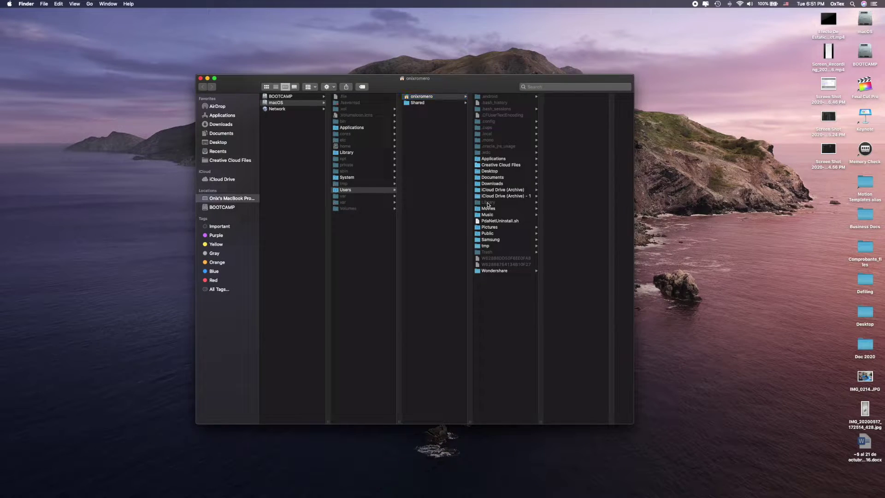
click(488, 202)
drag(470, 82, 314, 53)
click(408, 93)
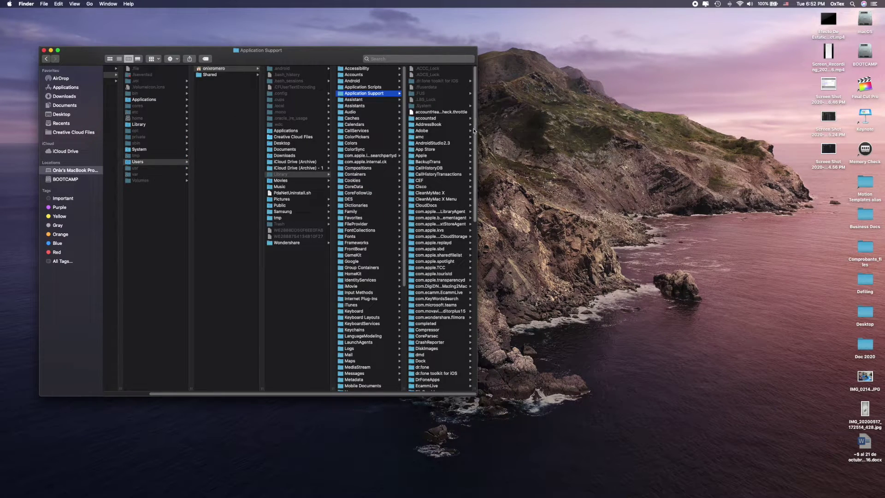
Open the MobileSync folder inside Application Support and its Backup subfolder
drag(475, 131, 484, 249)
click(437, 261)
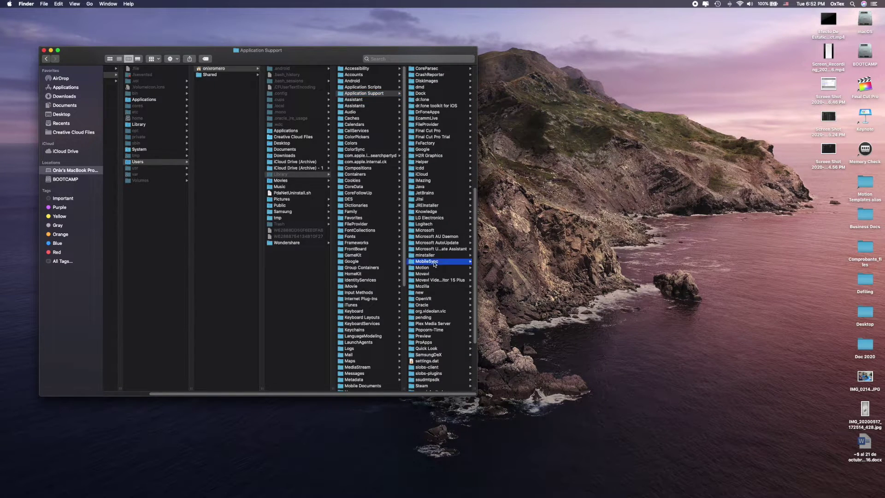
click(434, 69)
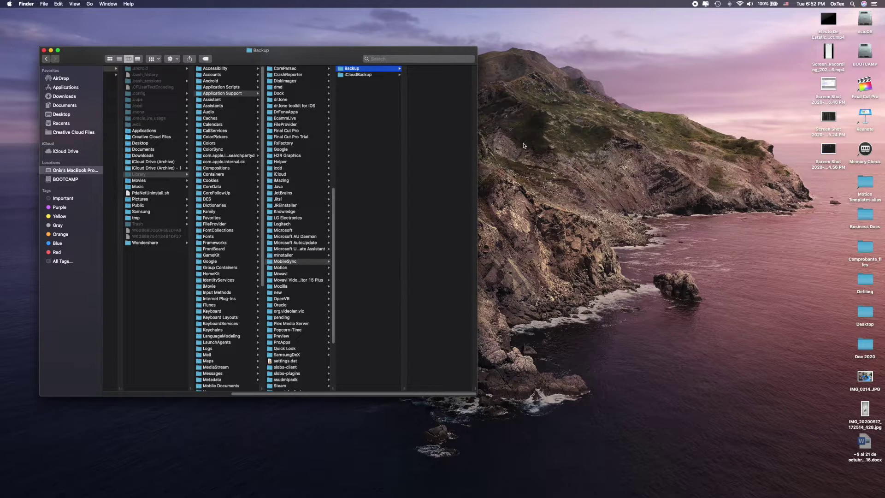
click(650, 176)
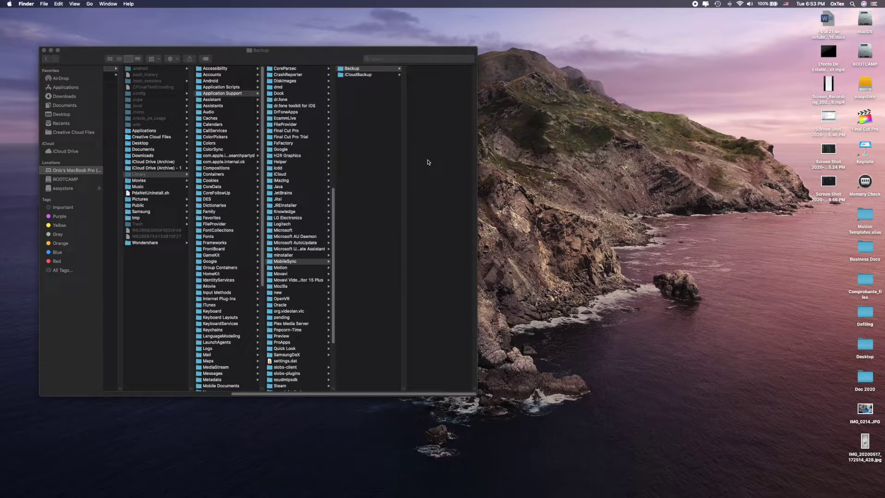
Open the iPhone External folder on the easystore drive and copy its iPhone backup folder into MobileSync's Backup folder
double_click(856, 88)
drag(223, 61, 727, 214)
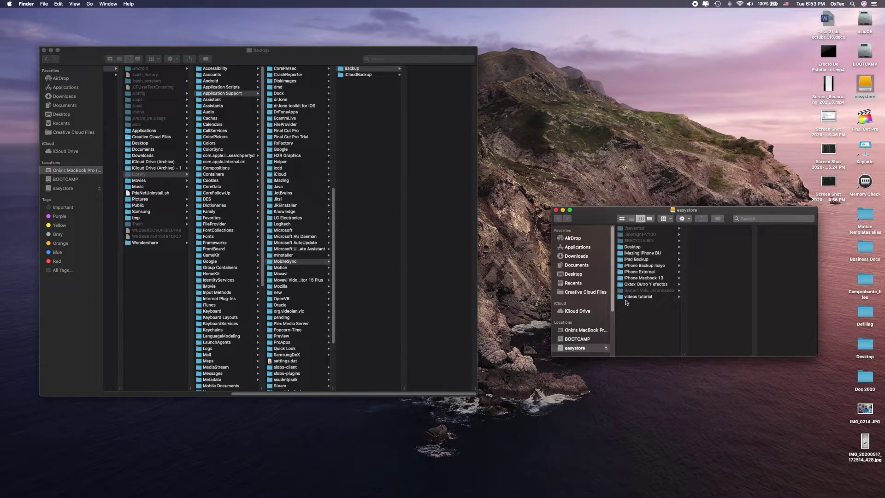
click(632, 273)
click(711, 230)
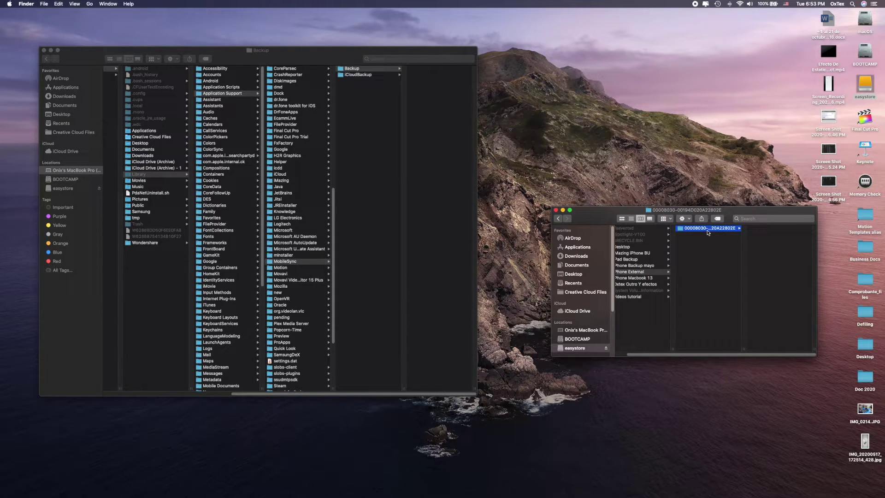
drag(708, 233, 448, 113)
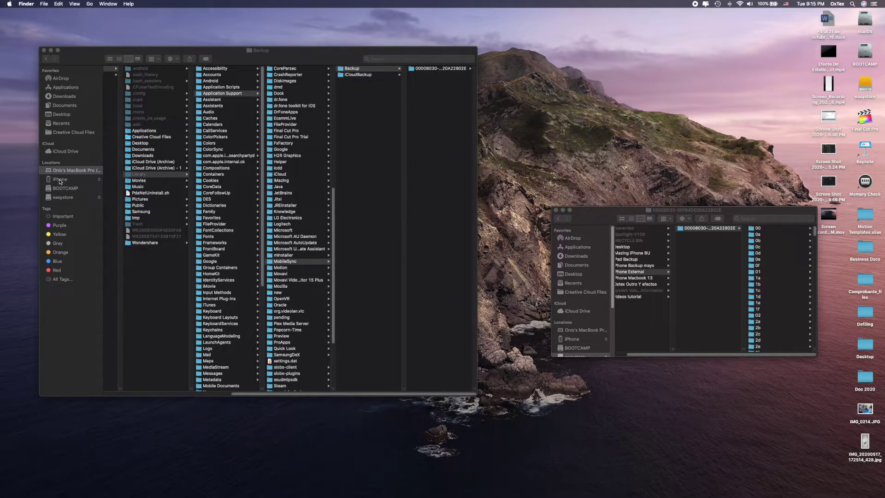
Open the connected iPhone's General page and check the iPhone entry in its list of device backups
click(62, 182)
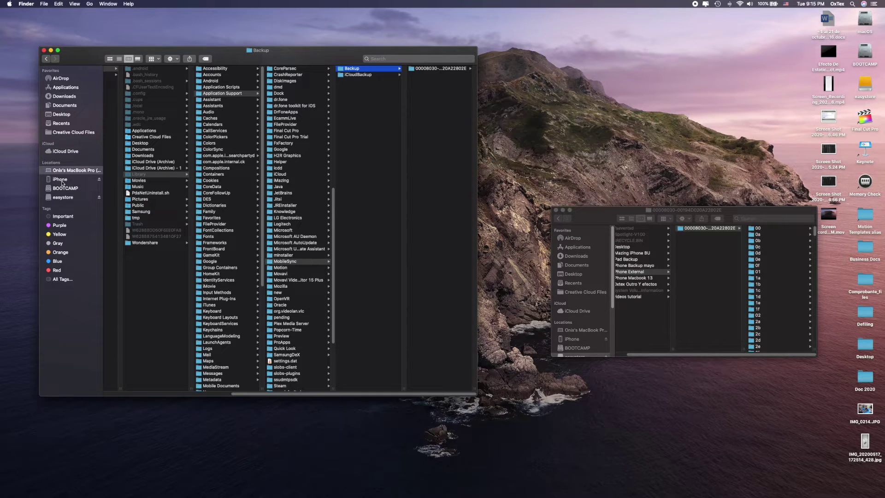
click(62, 182)
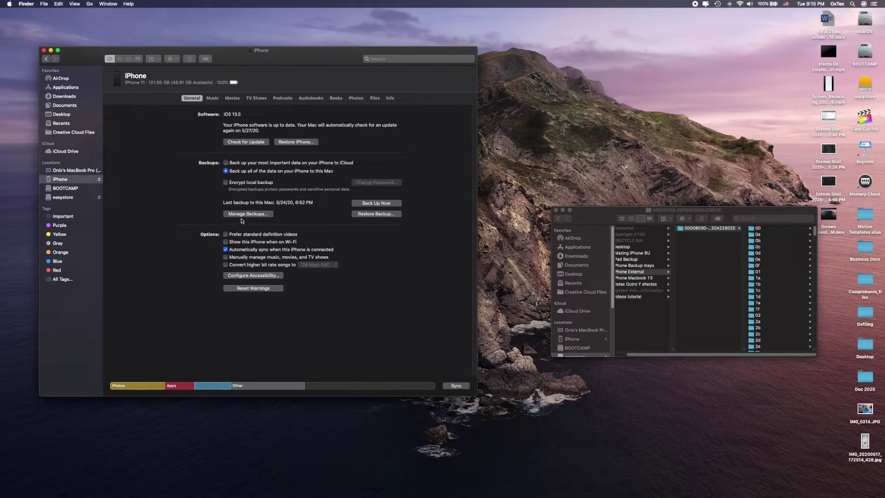
click(246, 215)
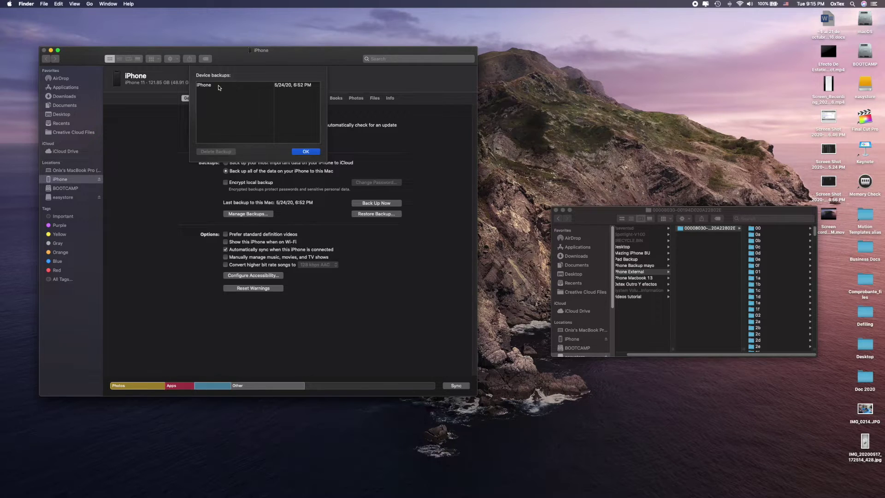
click(225, 88)
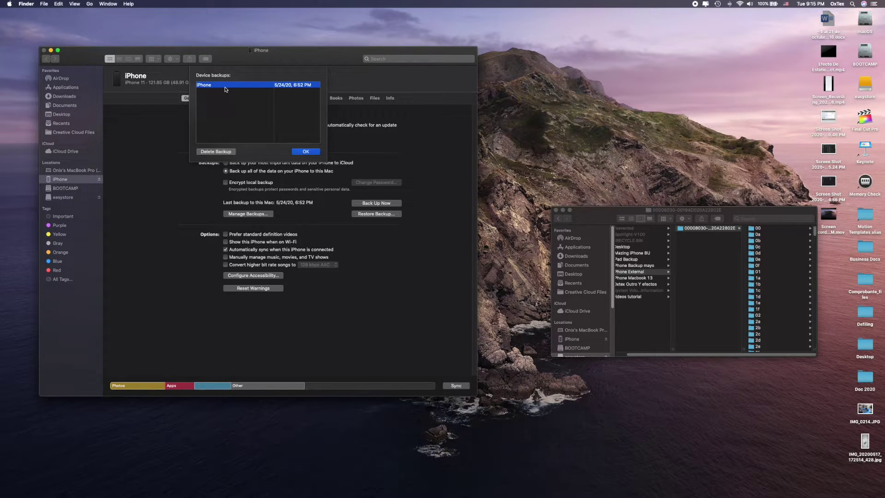
click(302, 152)
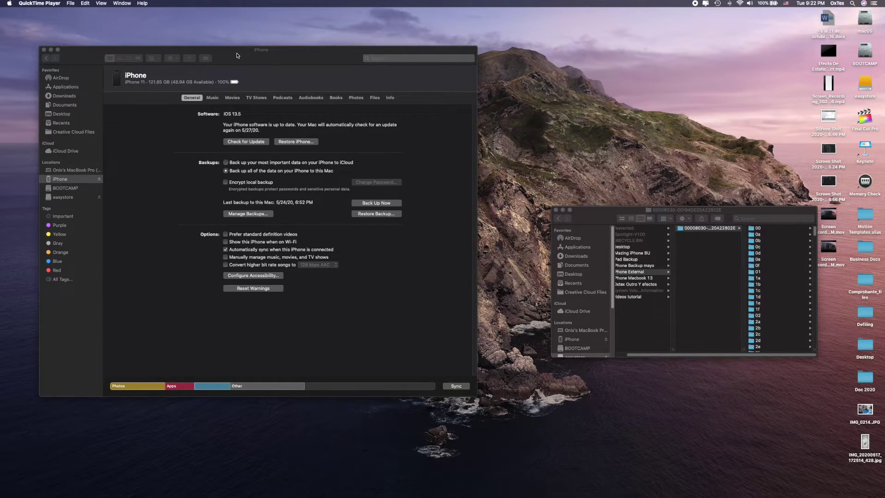
Close the iPhone window and the easystore drive's window
click(235, 59)
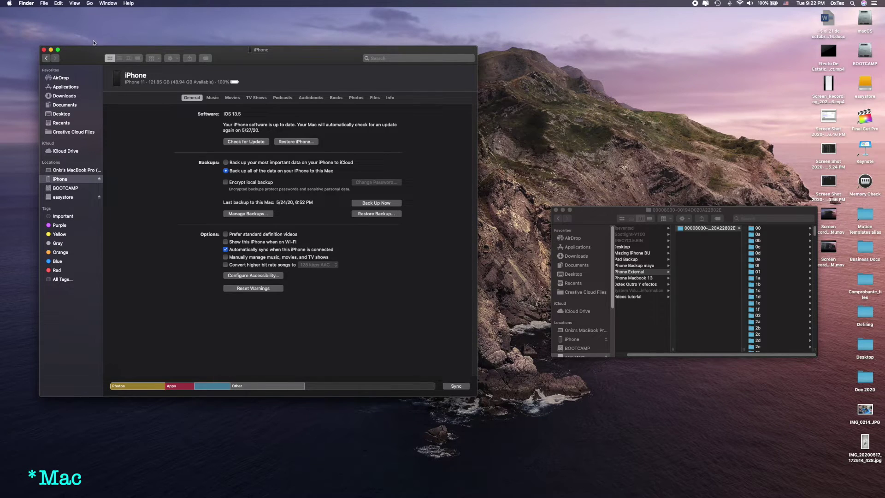
click(44, 50)
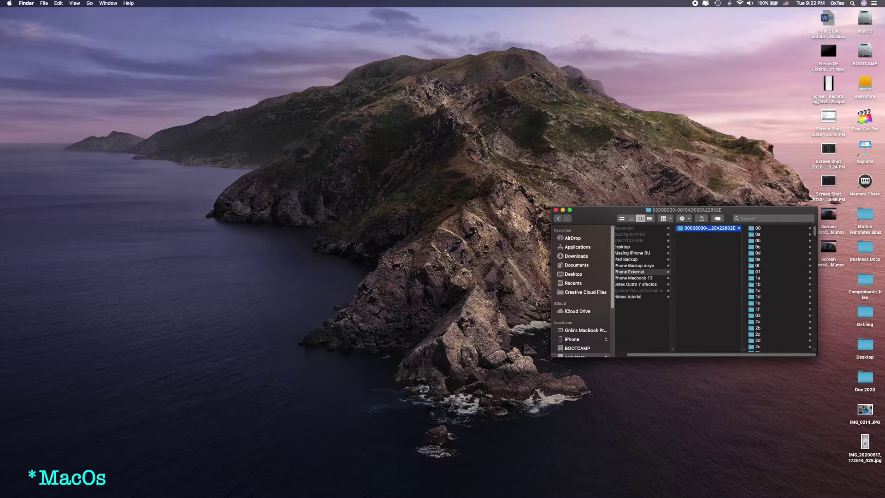
click(556, 210)
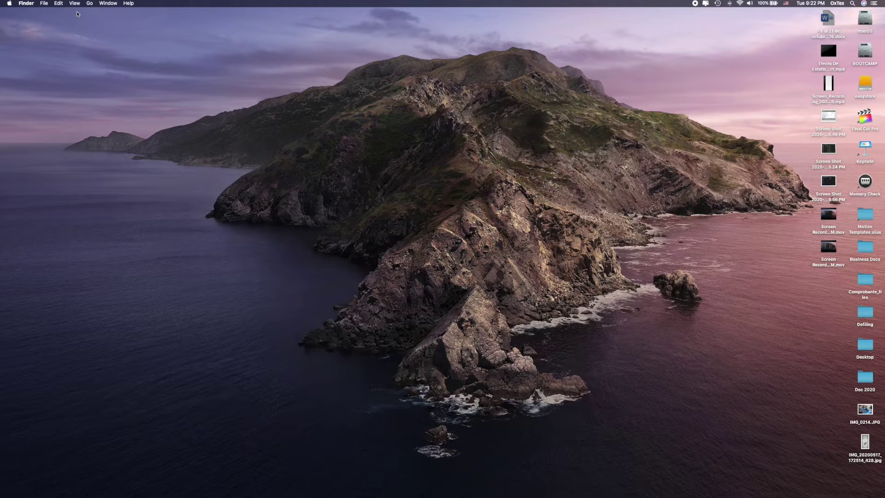
Browse from the computer's locations through the macOS disk to the account's home folder under Users
click(89, 5)
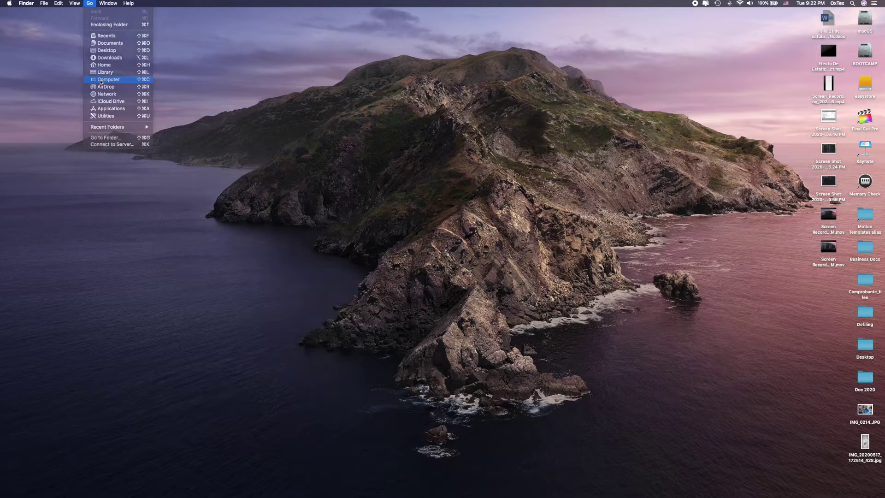
click(103, 80)
click(272, 111)
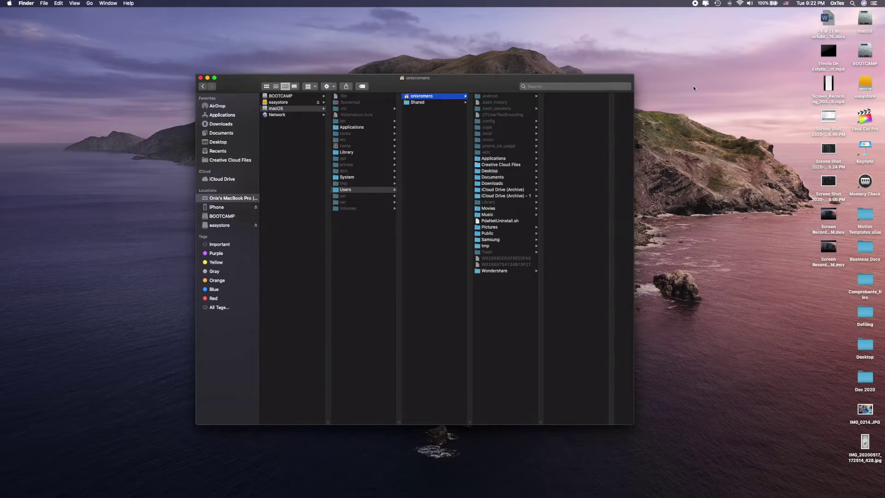
Search the Mac for "terminal" and open the Terminal app
key(super+space)
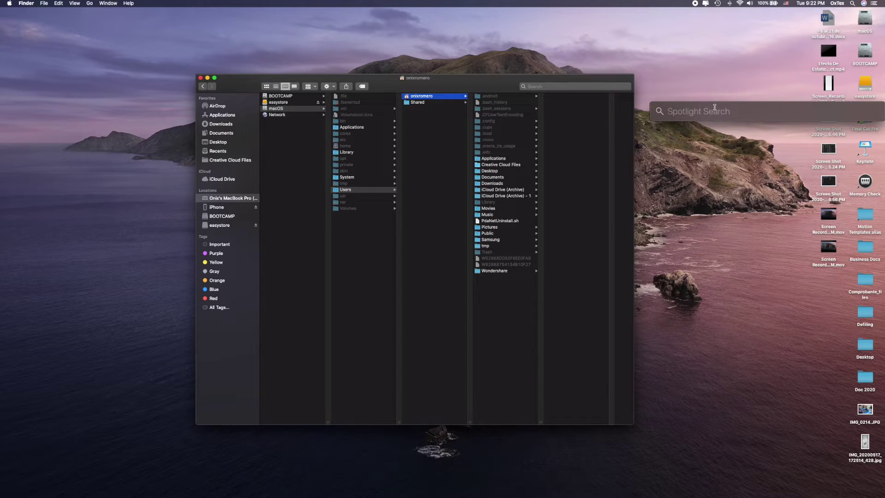
text(terminal)
key(Return)
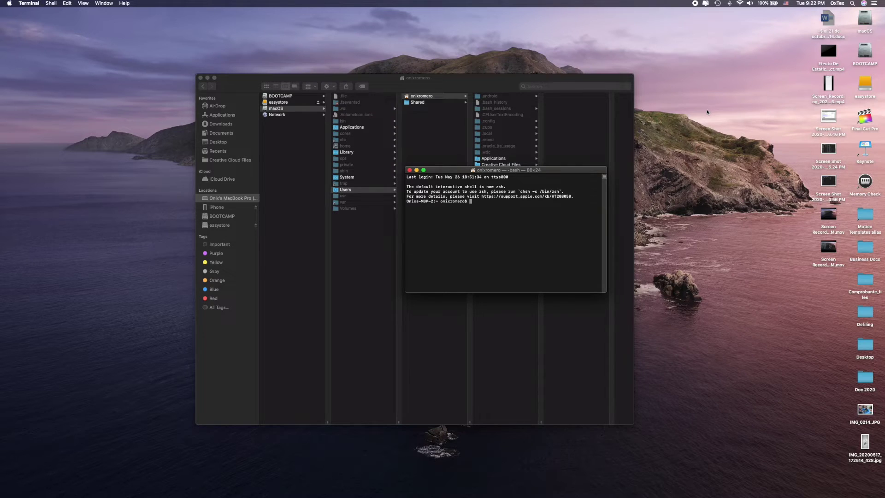
Run "defaults write com.apple.finder AppleShowAllFiles -boolean false ; killall Finder" and close the Terminal and Finder windows
right_click(479, 202)
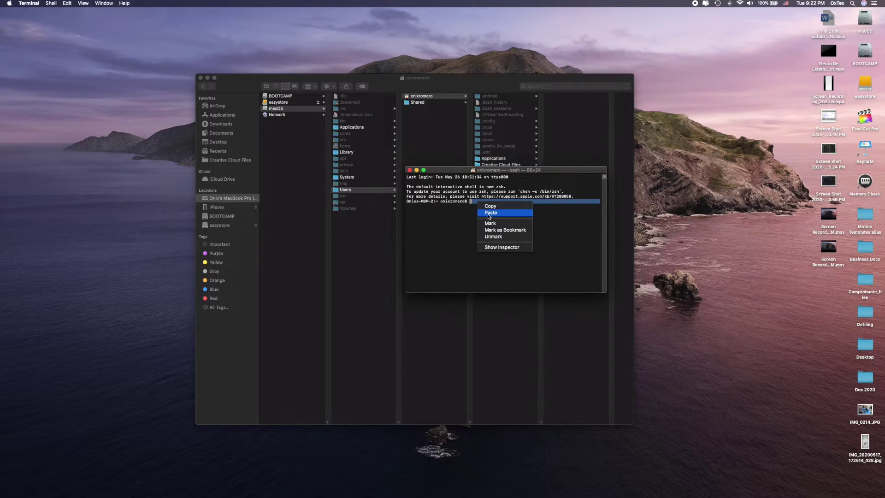
click(489, 213)
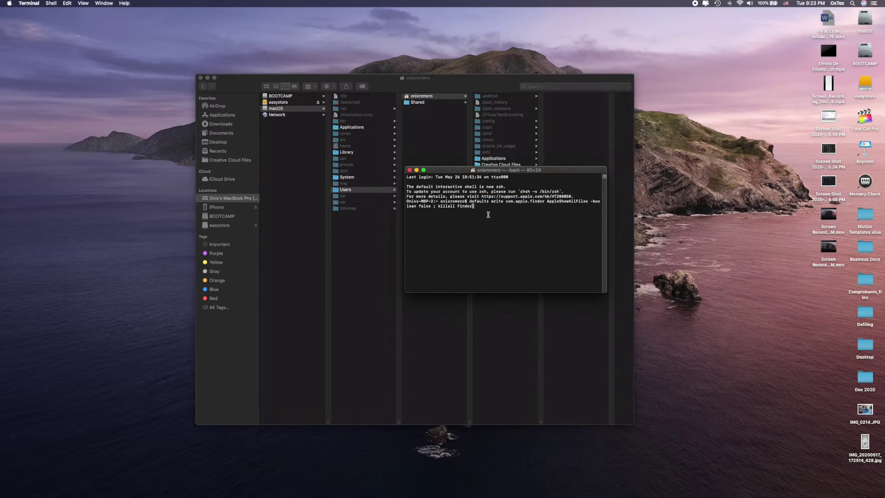
key(Return)
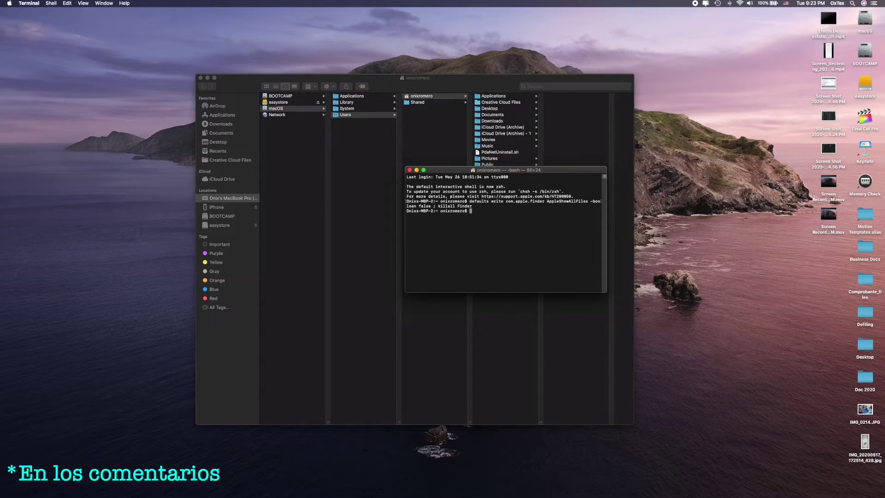
click(409, 171)
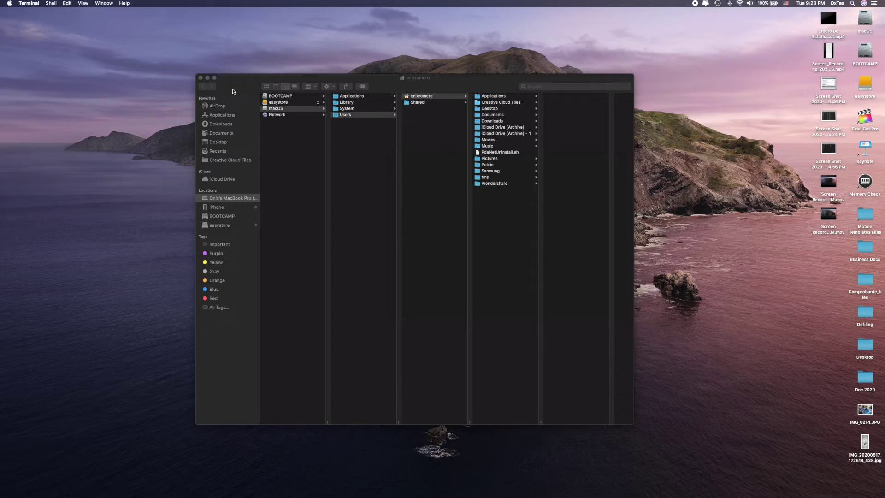
click(200, 78)
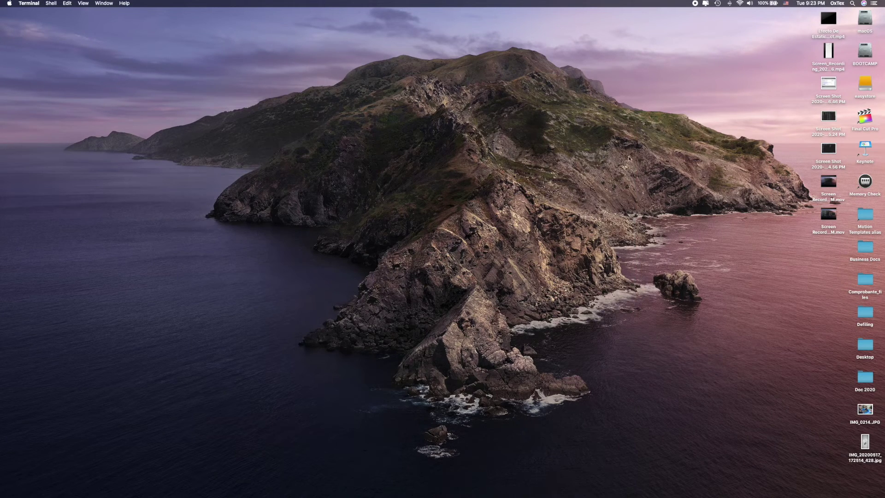